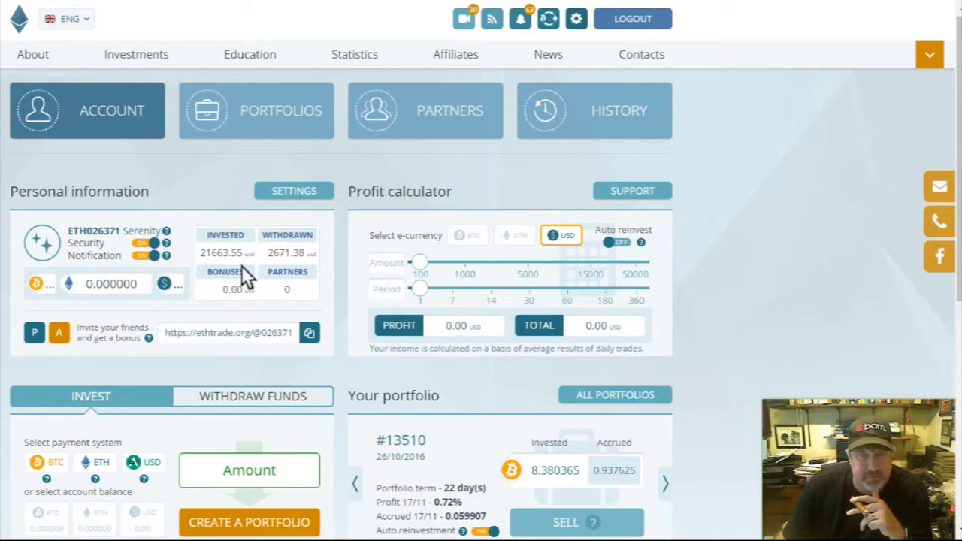
Step: Filter the portfolio list to start from January and scroll to the Ethereum portfolio cards
left_click(244, 130)
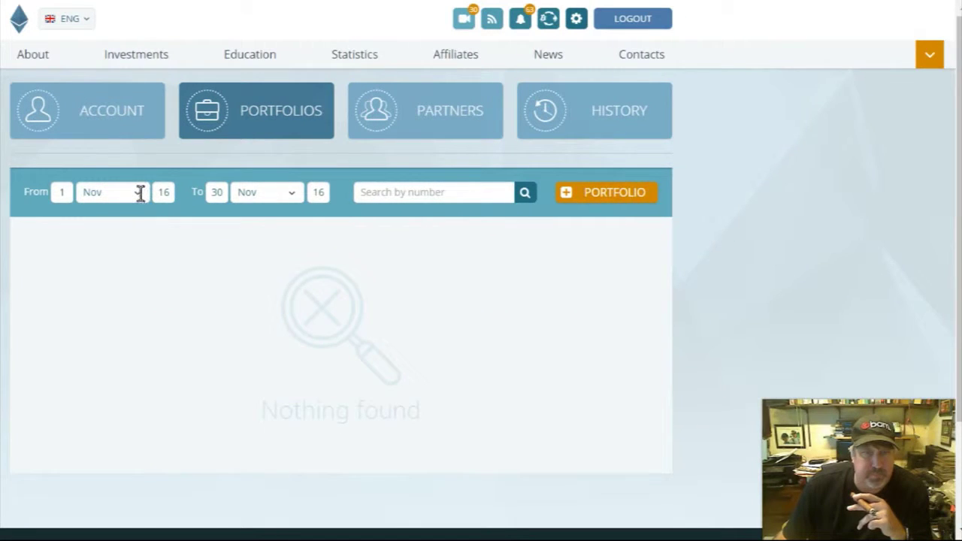
left_click(140, 193)
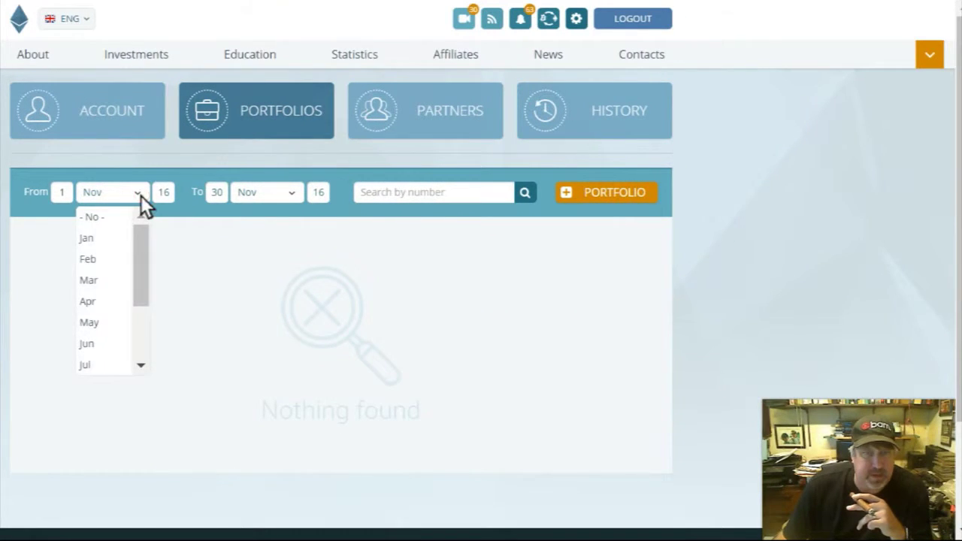
left_click(87, 238)
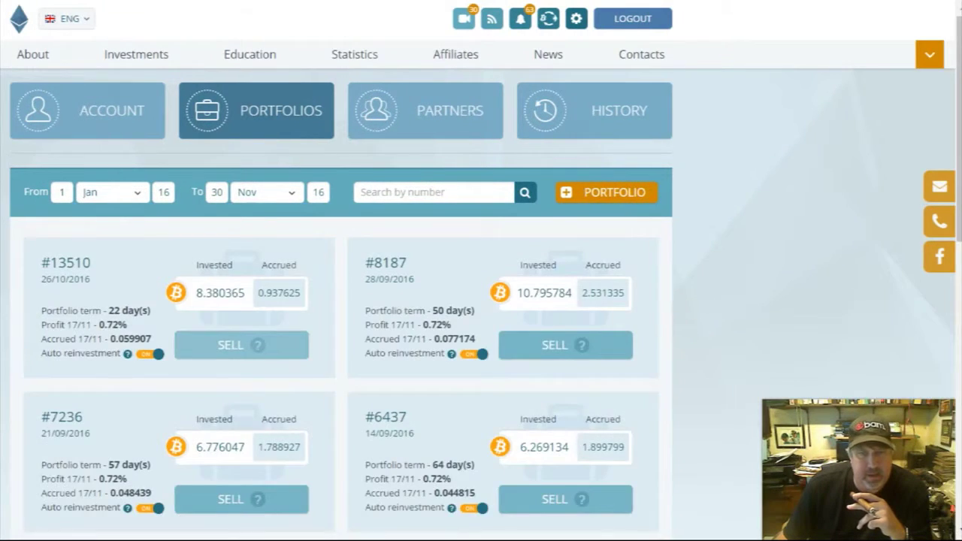
scroll(286, 346, "down", 3)
scroll(282, 354, "down", 2)
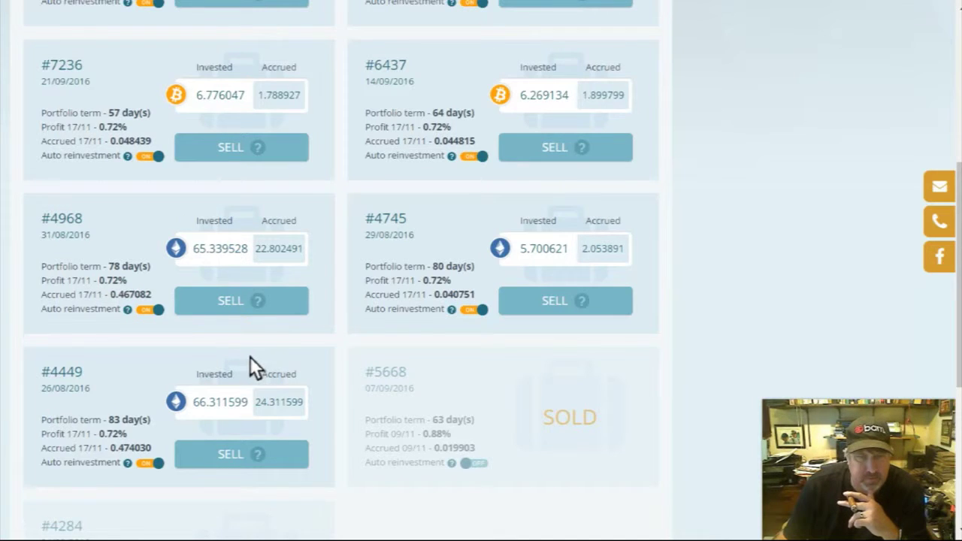
Step: Sell the full 66.311599 ETH of portfolio #4449 and confirm the withdrawal
left_click(234, 462)
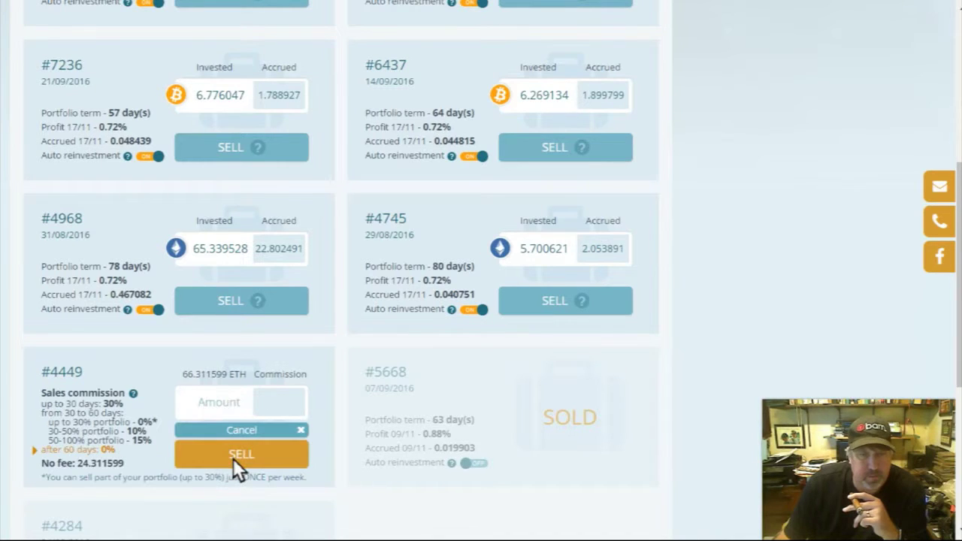
left_click(218, 400)
type("66")
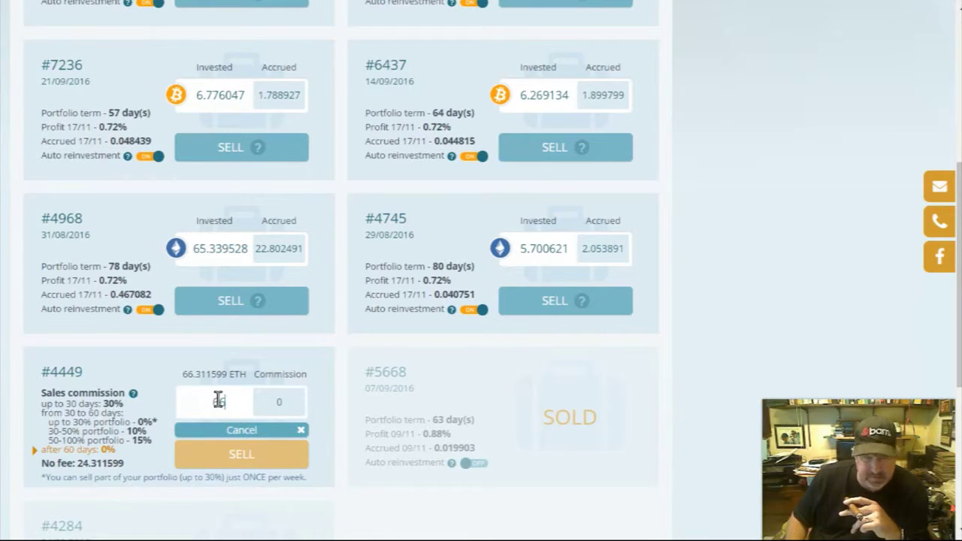
type(".3")
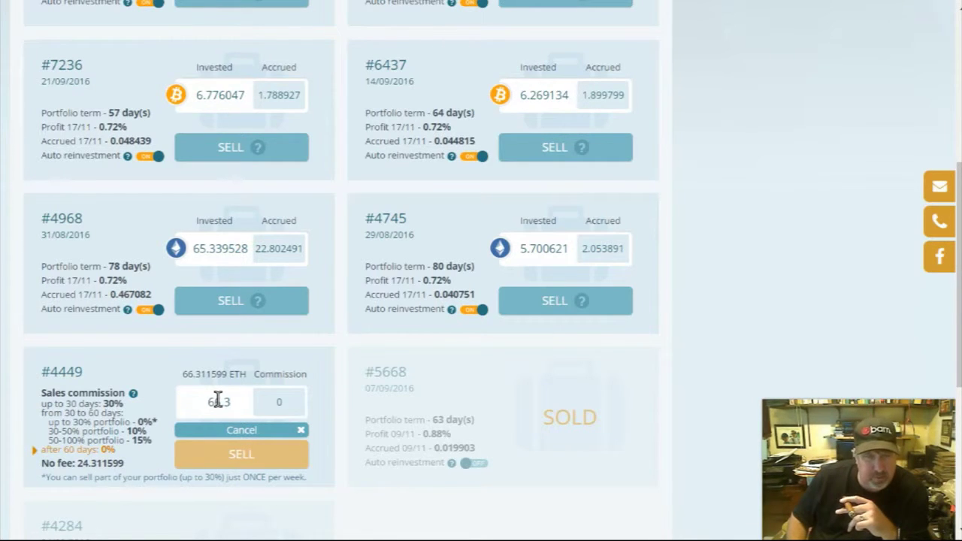
type("115")
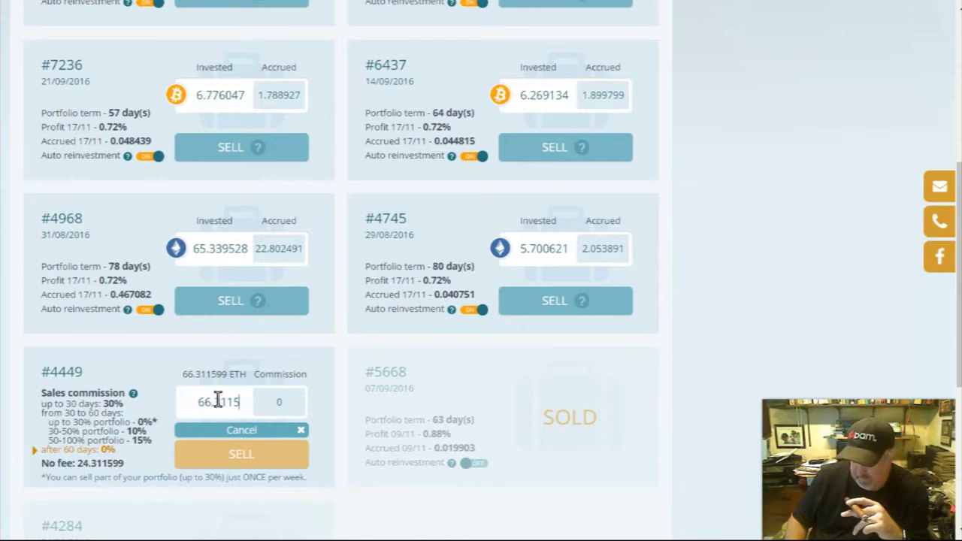
type("99")
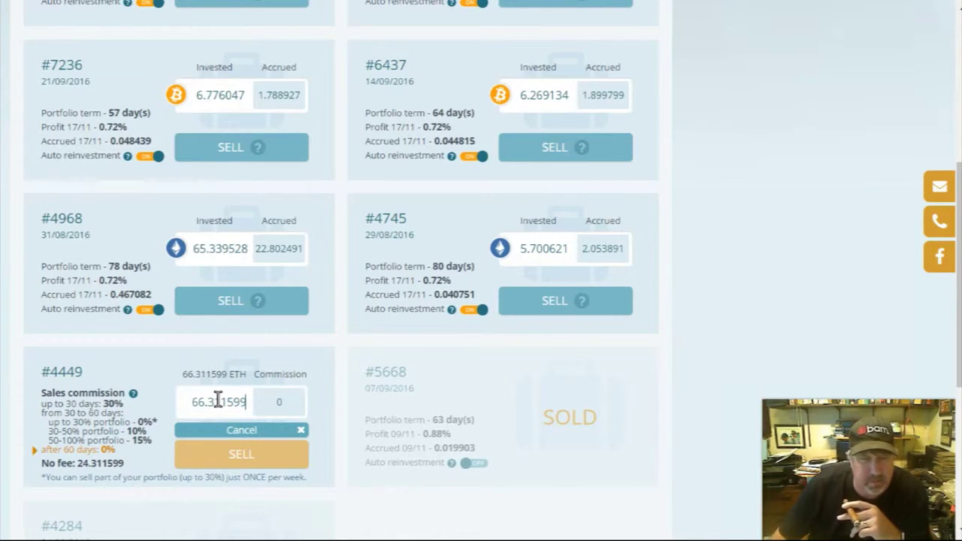
left_click(247, 456)
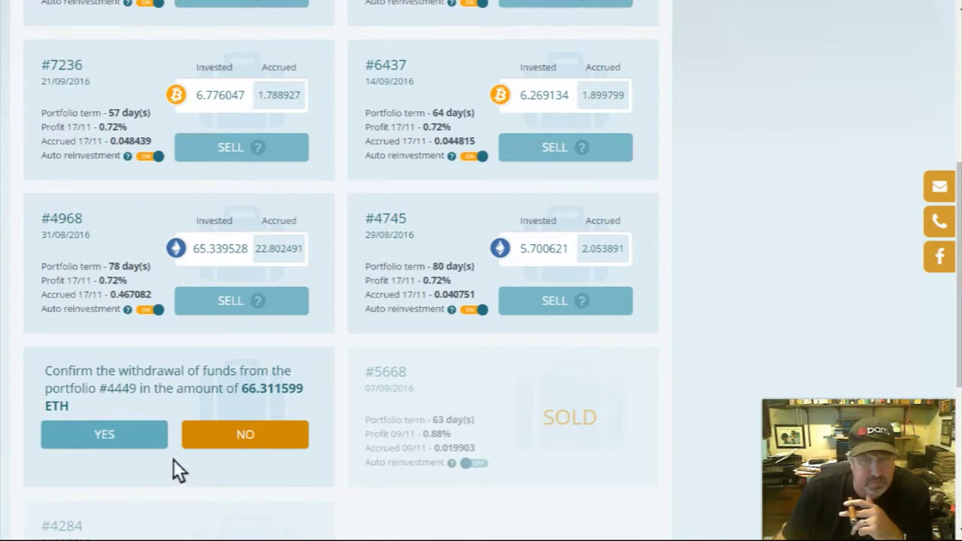
left_click(128, 437)
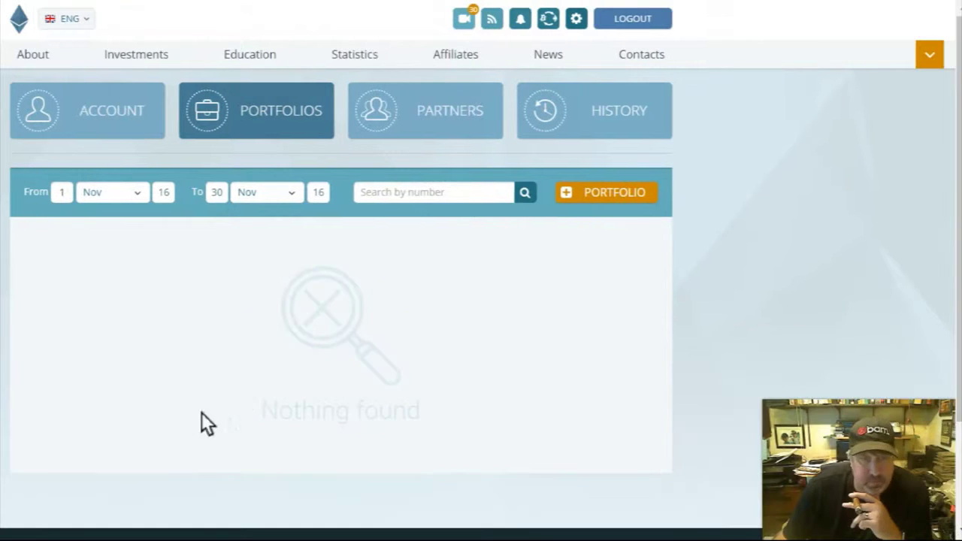
Step: Refilter portfolios from January and check that #4449 is now marked SOLD
left_click(140, 193)
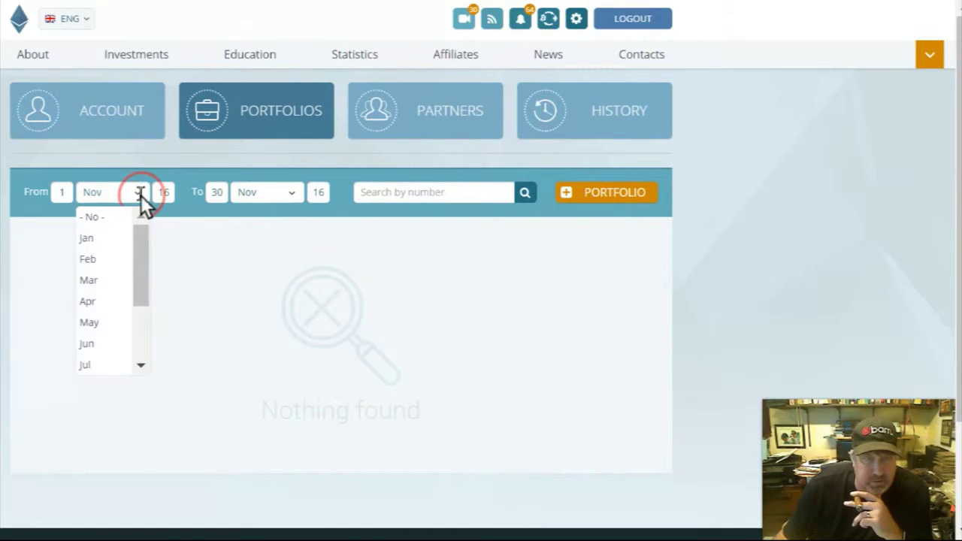
left_click(92, 237)
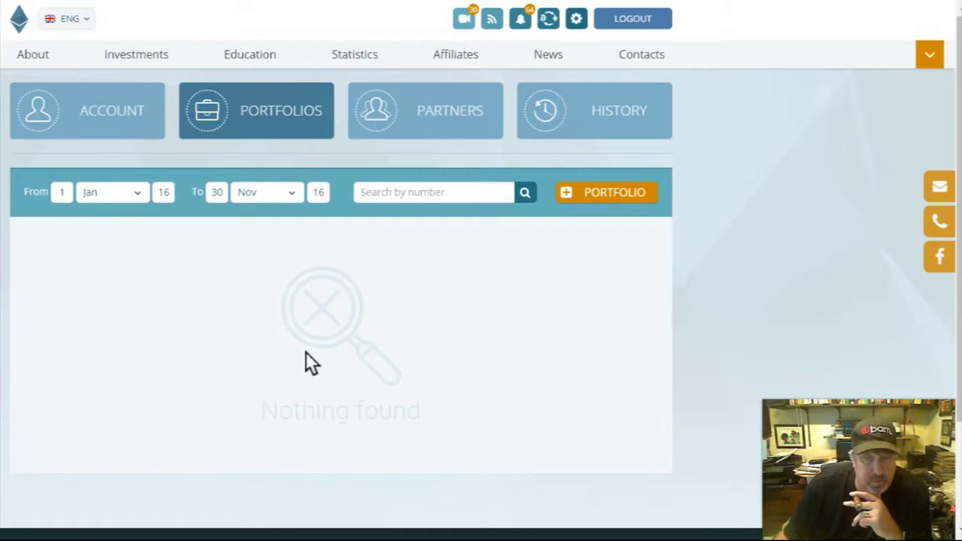
scroll(316, 361, "down", 2)
scroll(317, 362, "down", 4)
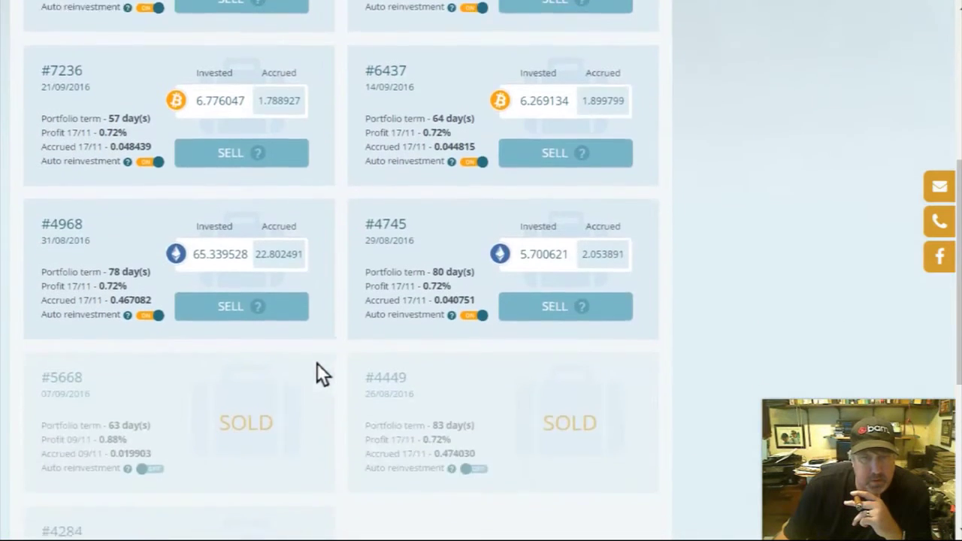
scroll(317, 364, "down", 2)
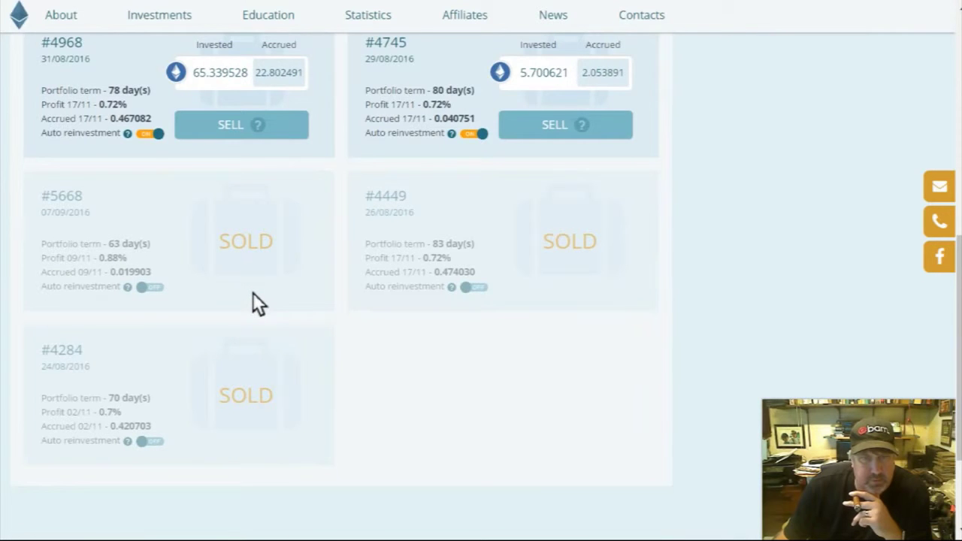
scroll(253, 293, "up", 1)
scroll(253, 293, "up", 3)
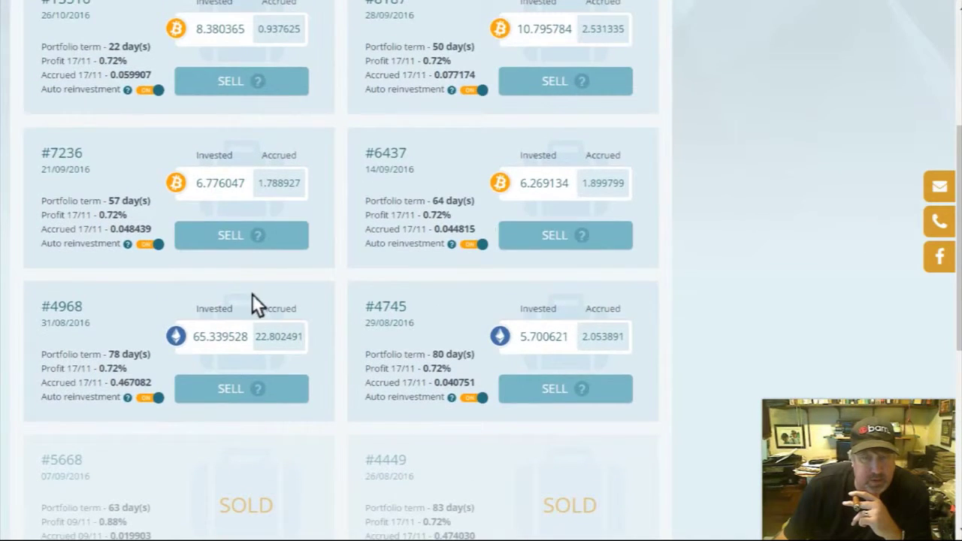
scroll(251, 301, "up", 2)
scroll(240, 278, "up", 2)
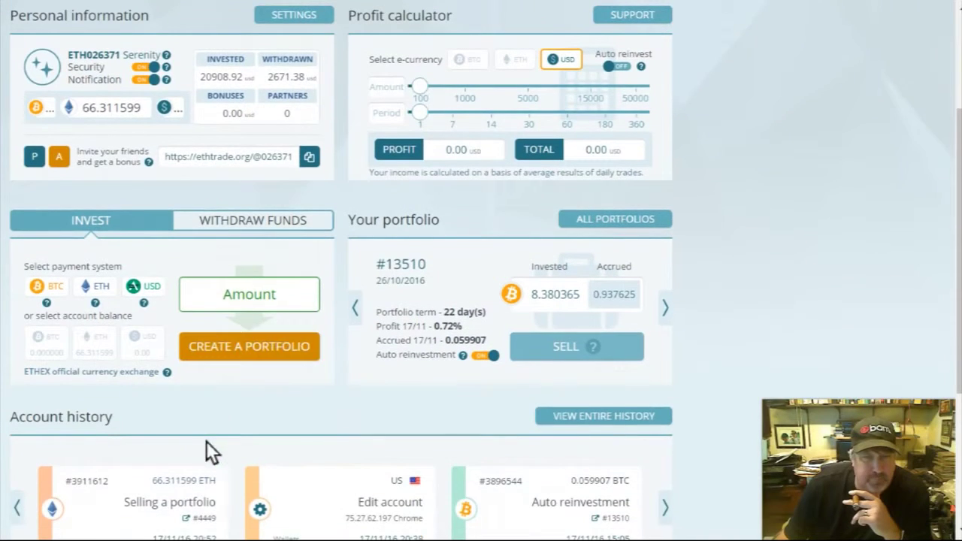
Step: Select ETH on the Withdraw Funds form, then return to the portfolio list
left_click(247, 218)
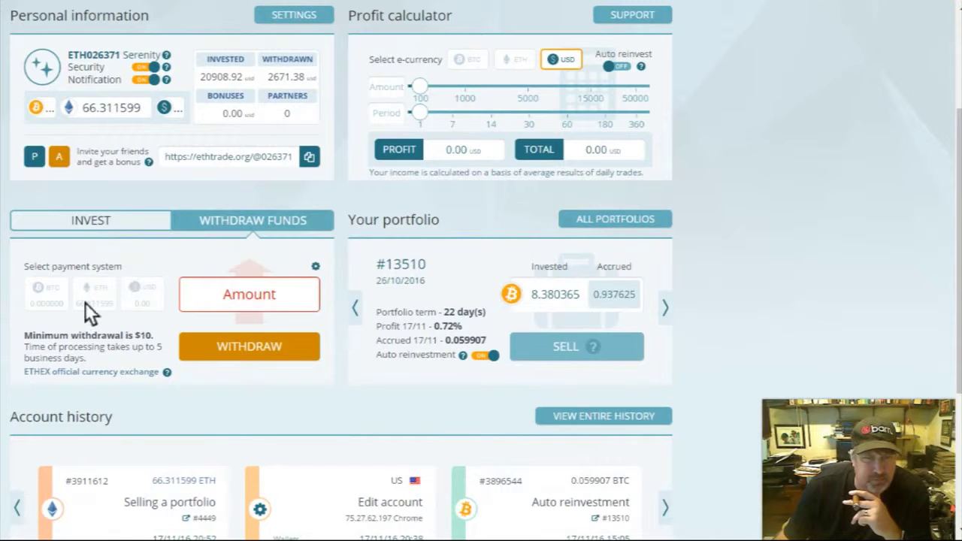
left_click(88, 296)
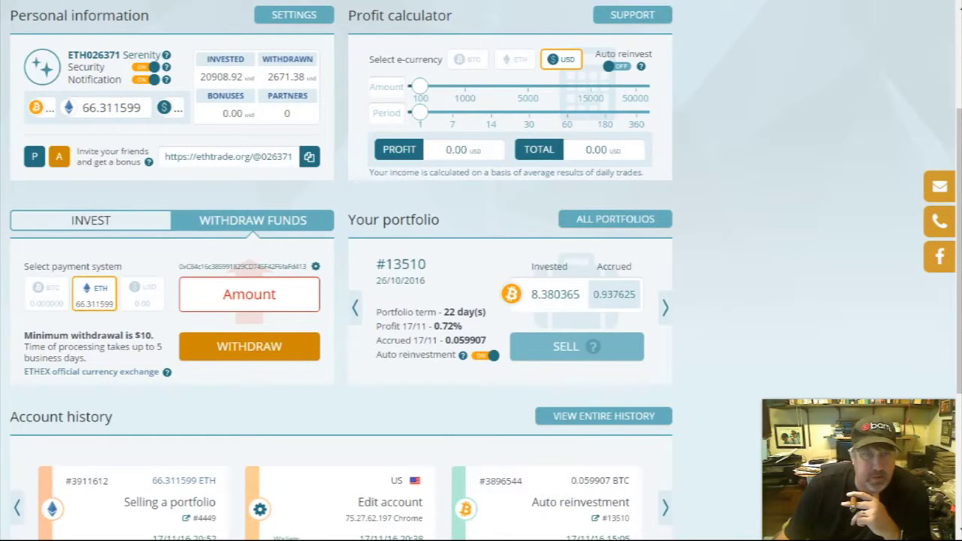
scroll(101, 312, "up", 3)
left_click(232, 119)
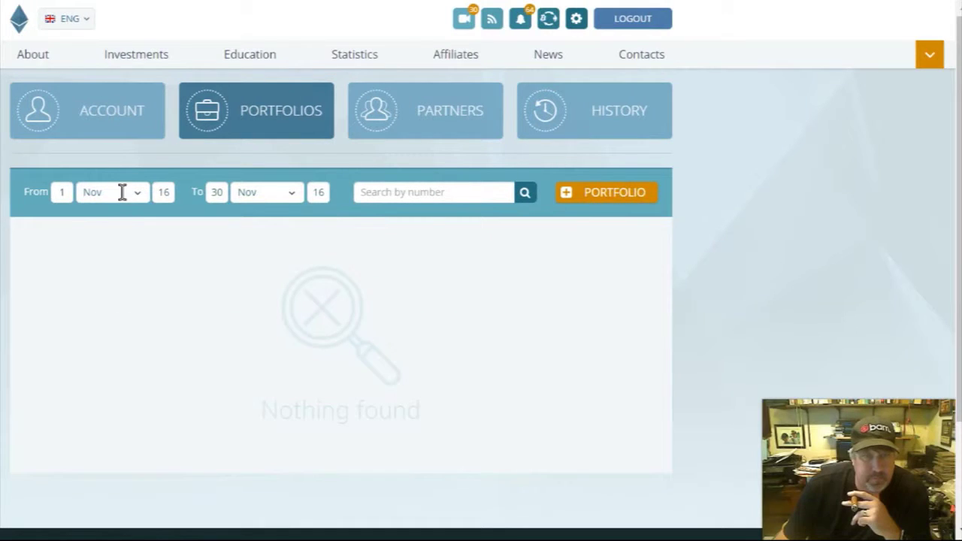
Step: Filter portfolios from January and sell all 65.339528 ETH of portfolio #4968
left_click(122, 193)
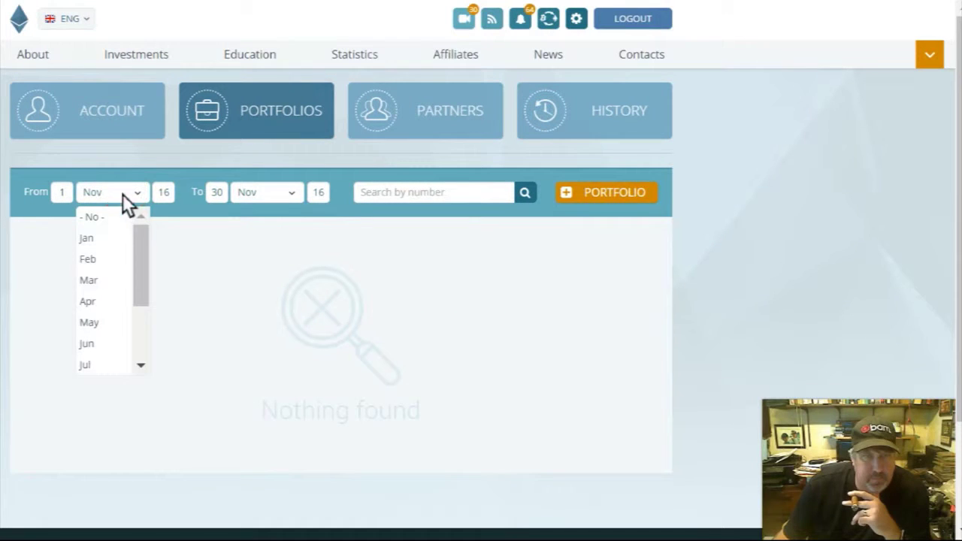
left_click(97, 237)
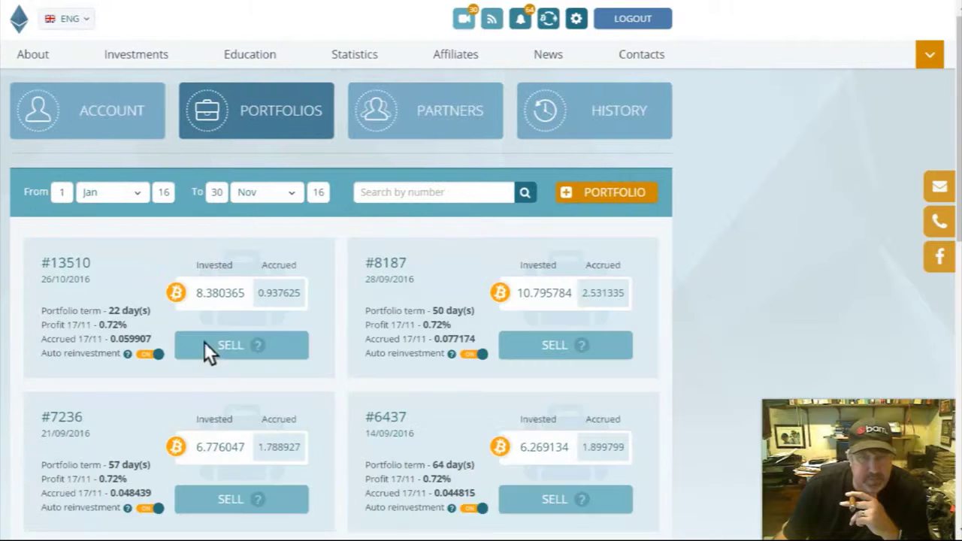
scroll(214, 368, "down", 3)
scroll(224, 390, "down", 2)
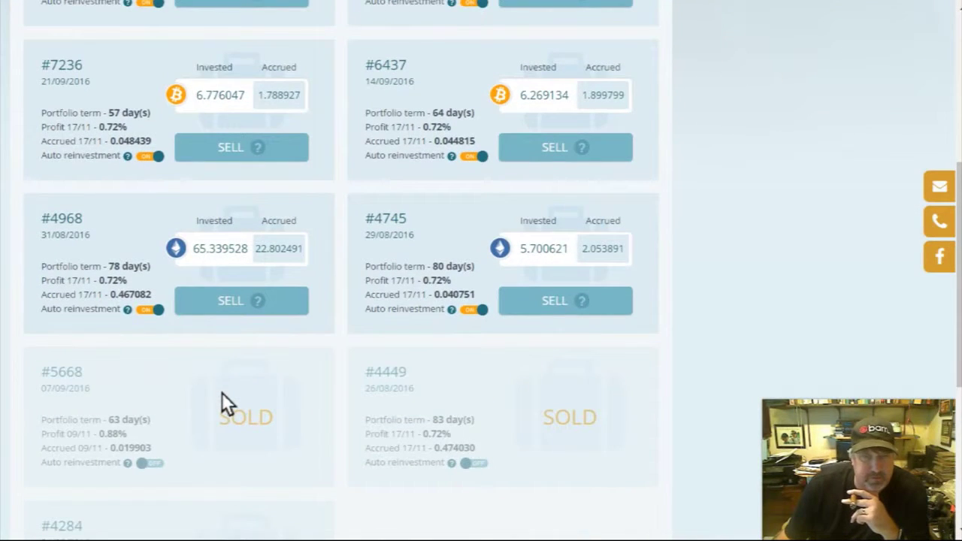
left_click(229, 304)
left_click(213, 248)
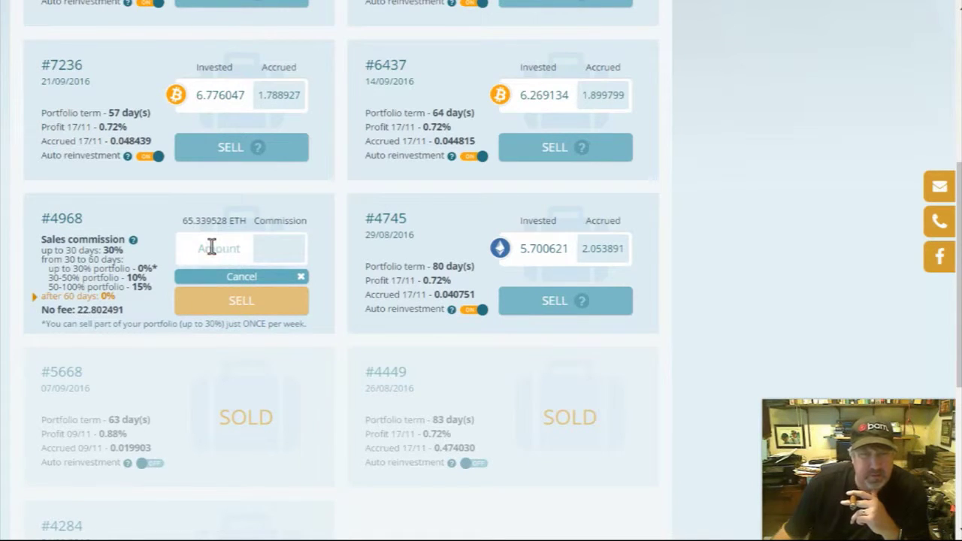
type("65.")
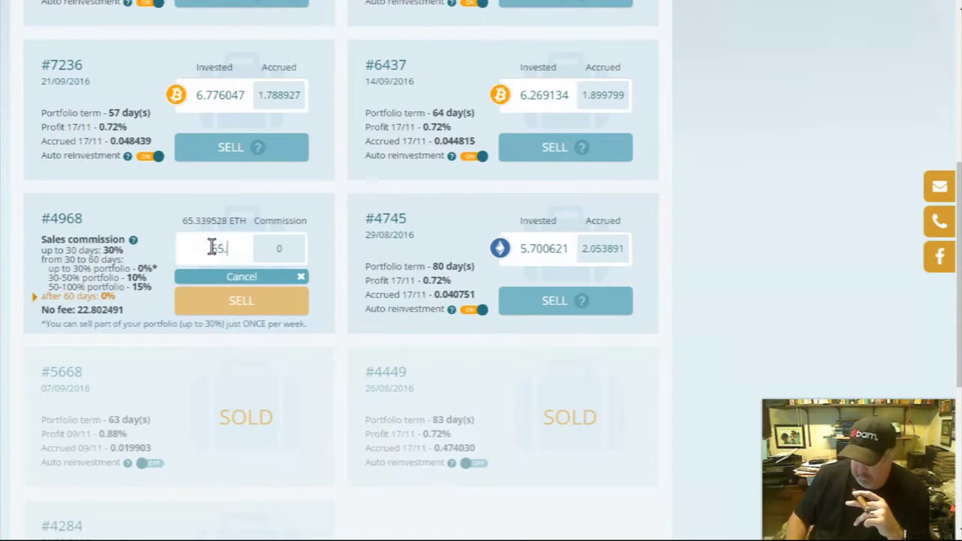
type("3")
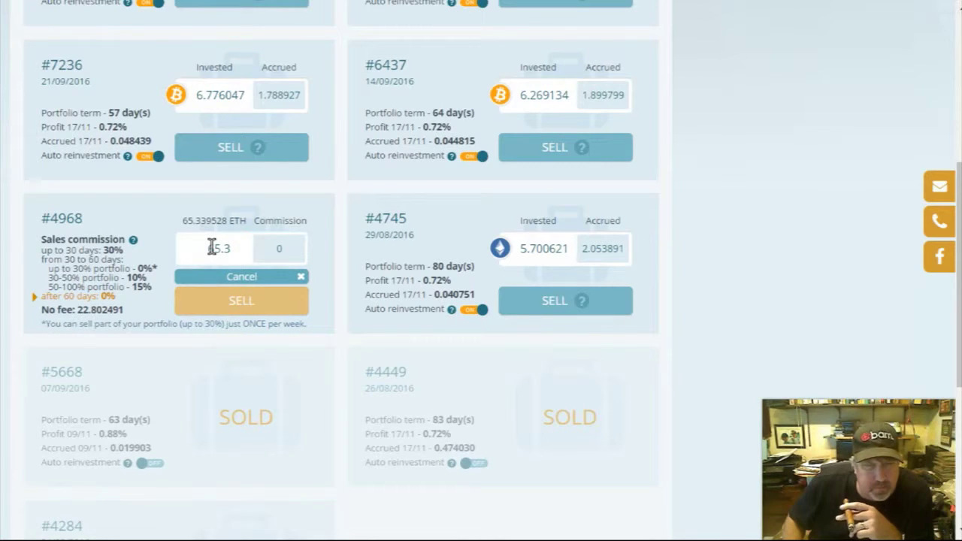
type("39")
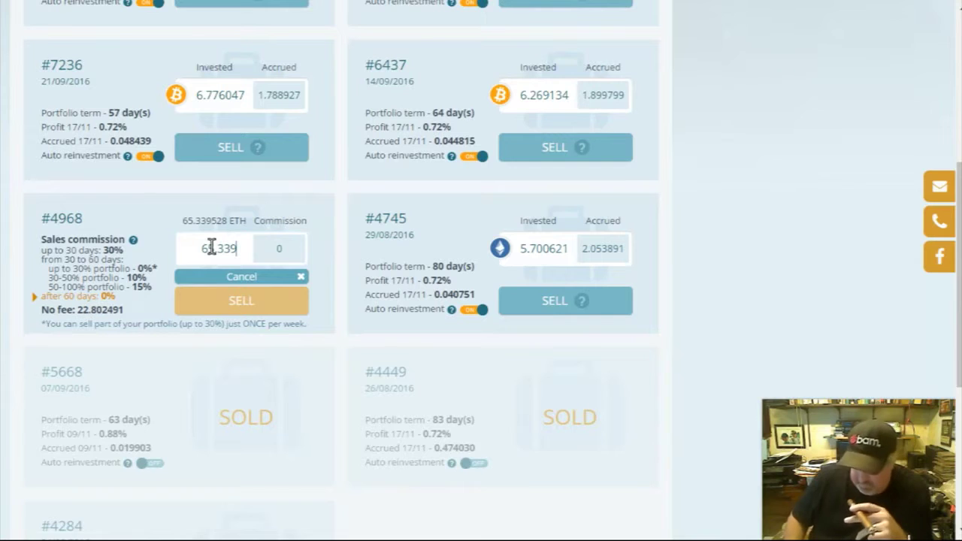
type("528")
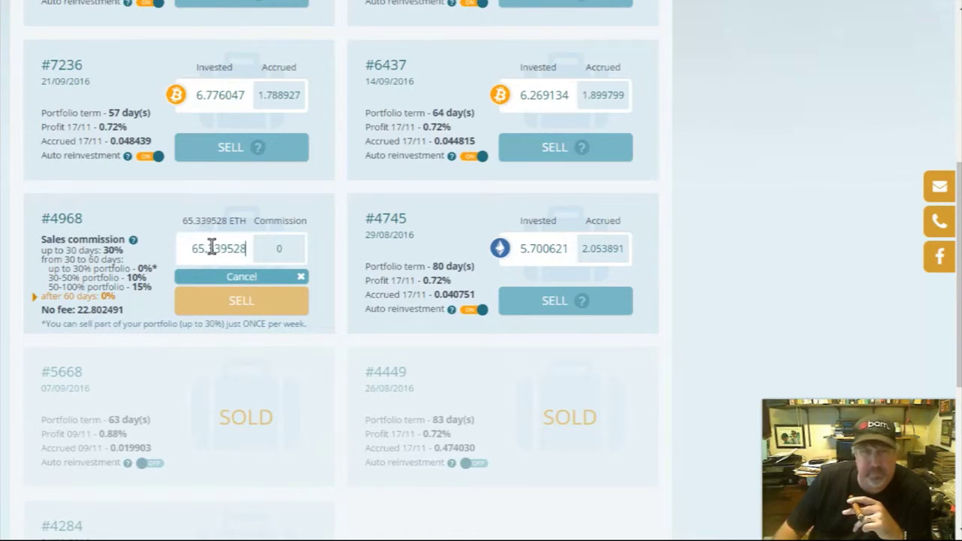
left_click(236, 302)
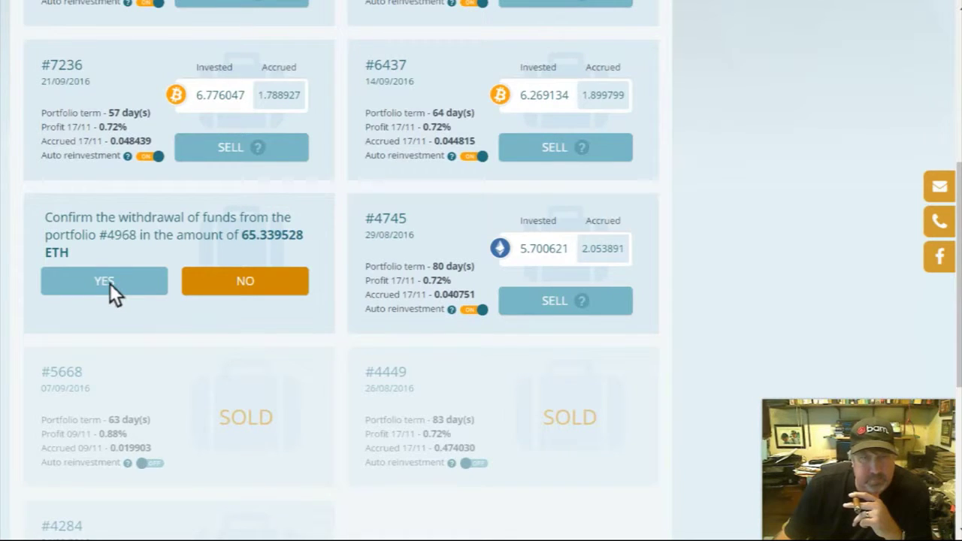
left_click(109, 283)
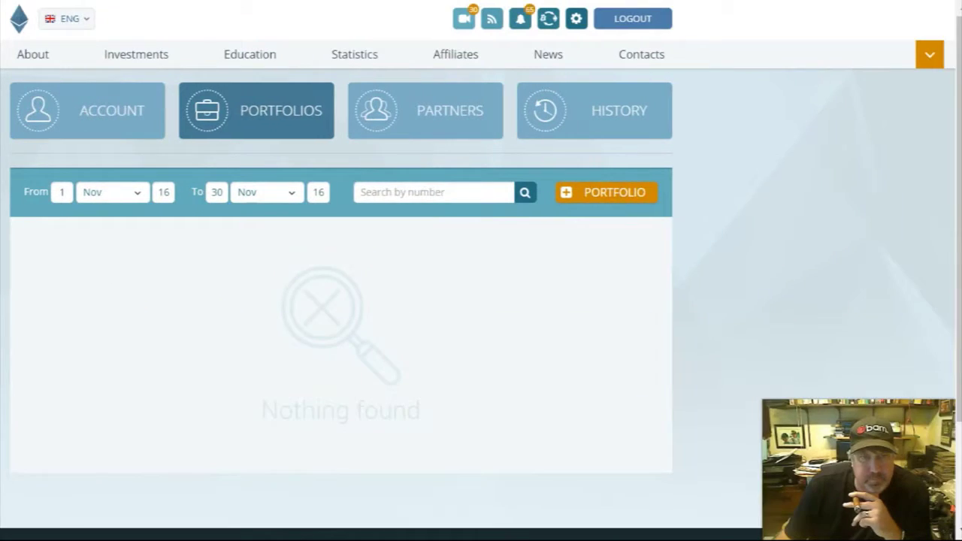
Step: Reset the portfolio date range to start in January
left_click(136, 193)
left_click(86, 239)
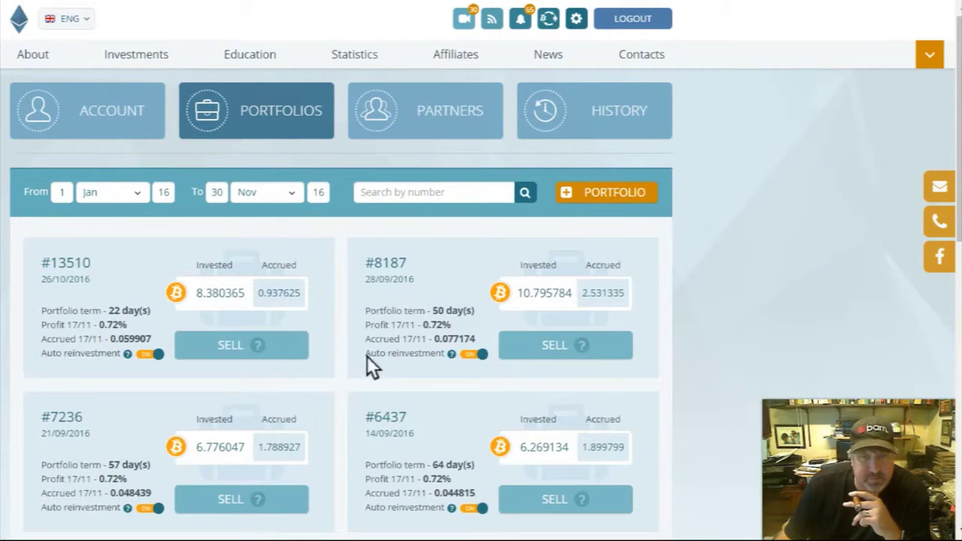
scroll(373, 359, "down", 1)
Step: Find portfolio #4745 and sell its full 5.700621 ETH, confirming the sale
scroll(372, 359, "down", 4)
scroll(373, 362, "down", 2)
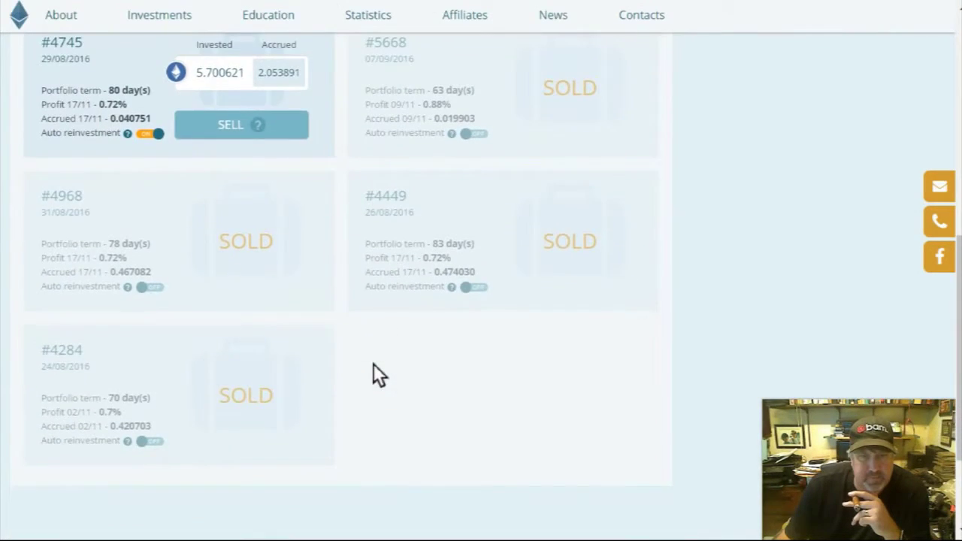
scroll(373, 363, "up", 1)
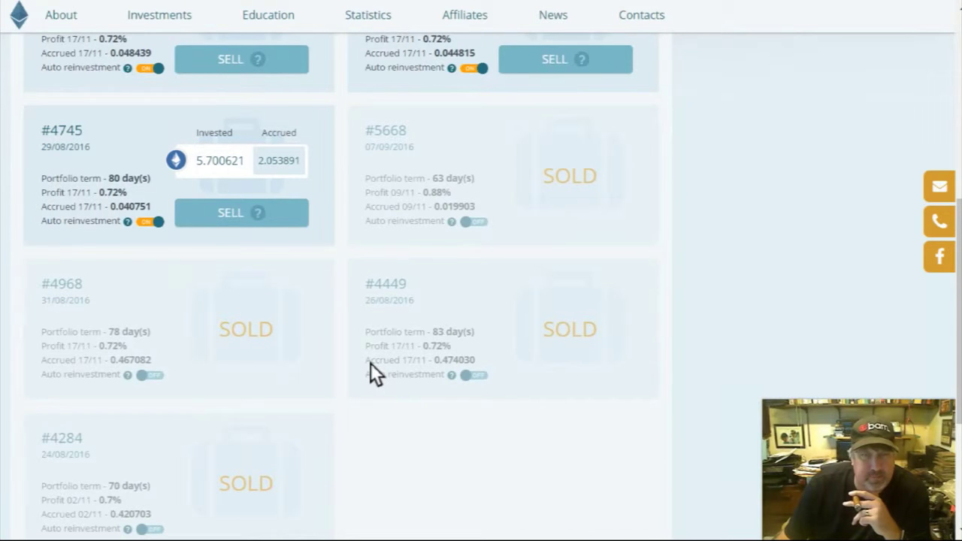
scroll(281, 288, "up", 2)
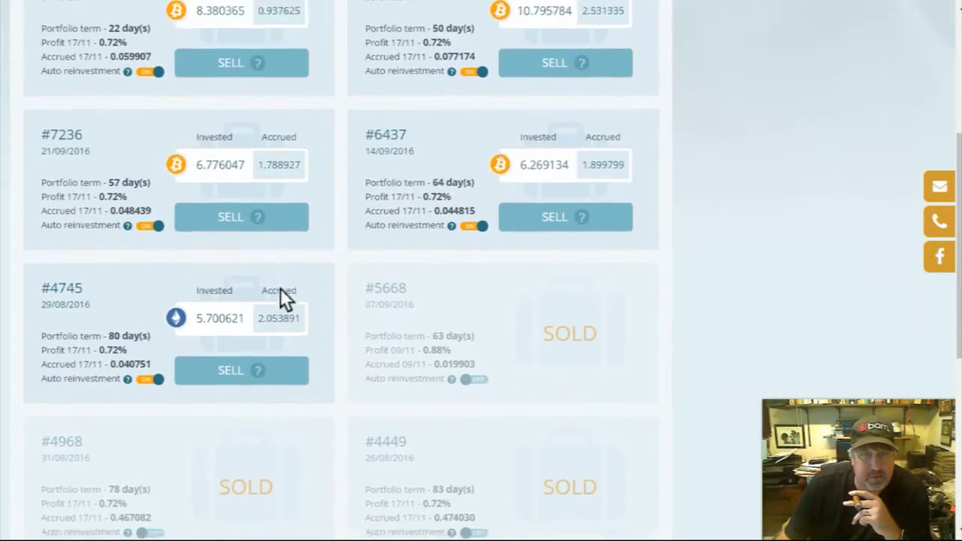
scroll(281, 288, "down", 1)
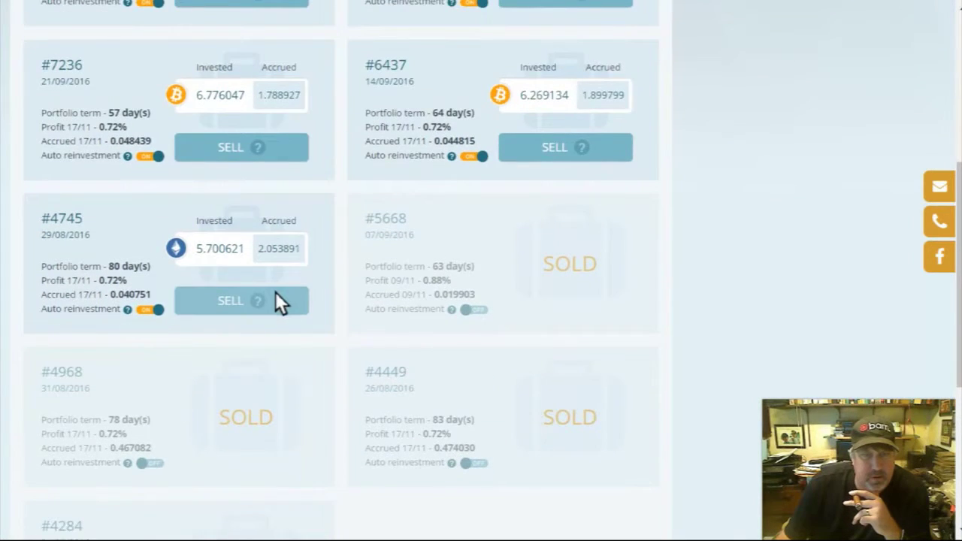
left_click(231, 301)
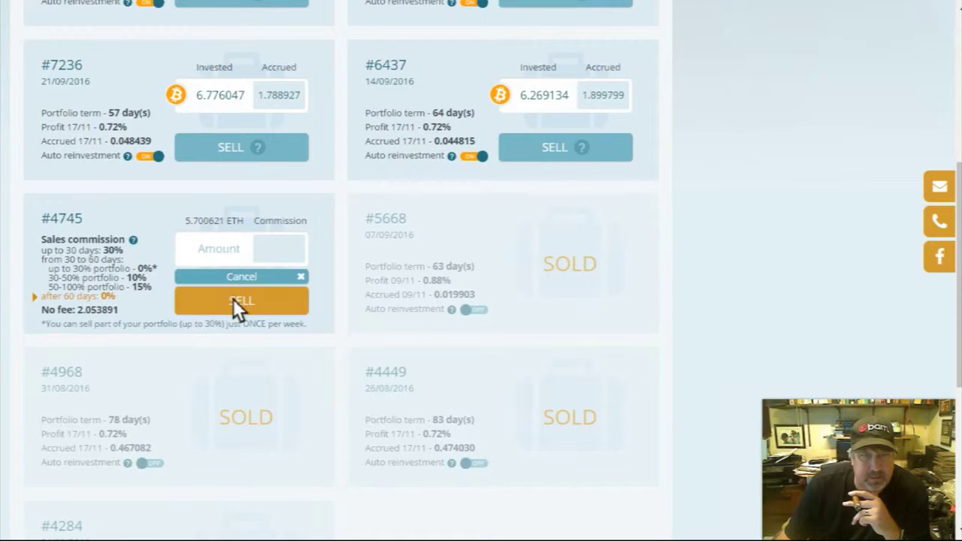
left_click(220, 246)
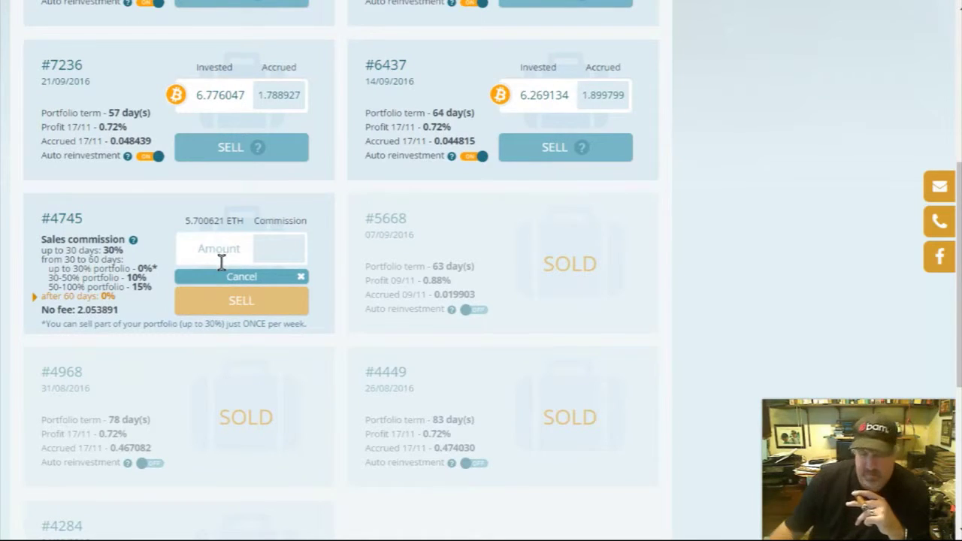
type("5.7")
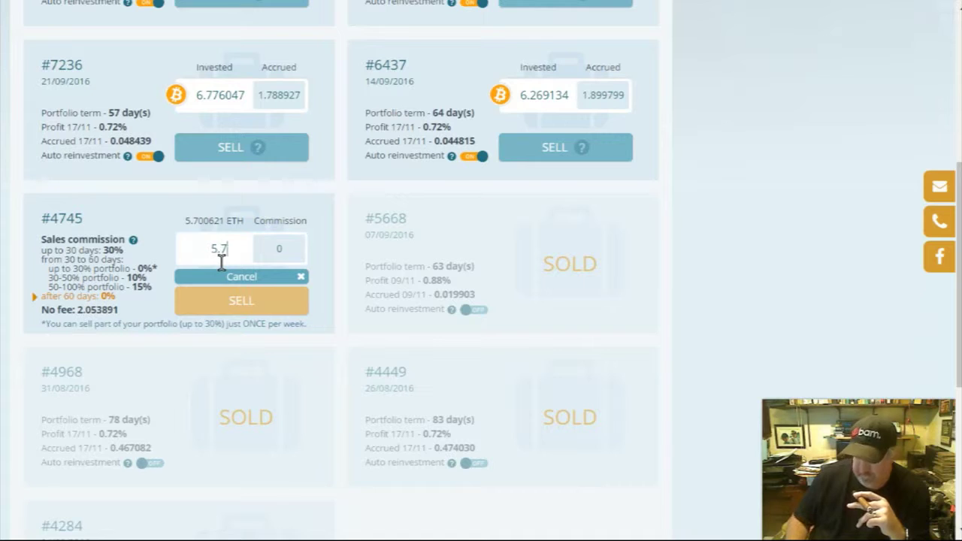
type("00")
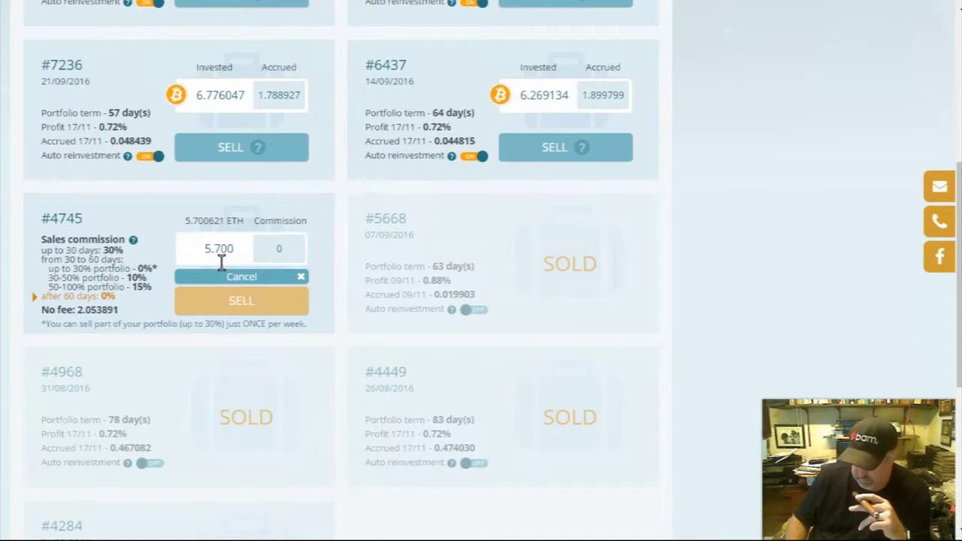
type("621")
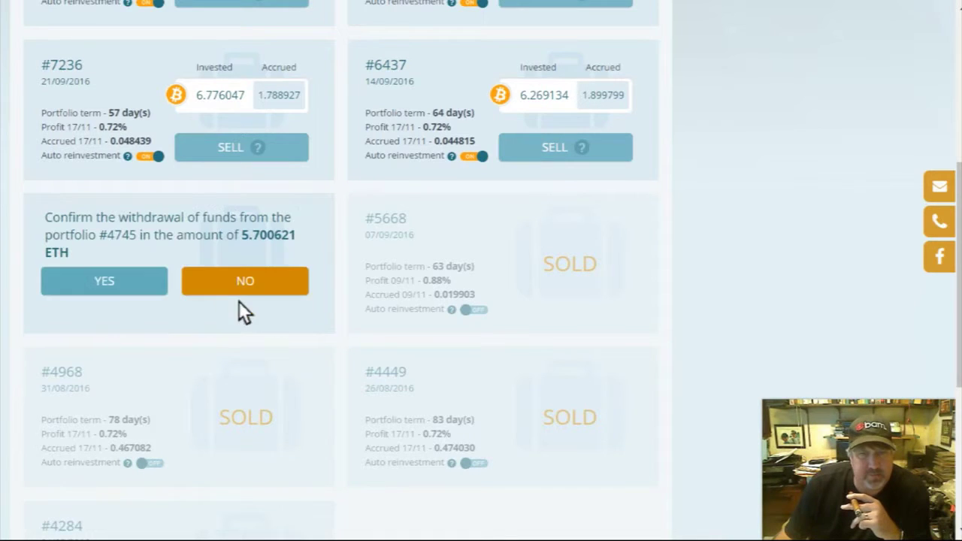
left_click(129, 278)
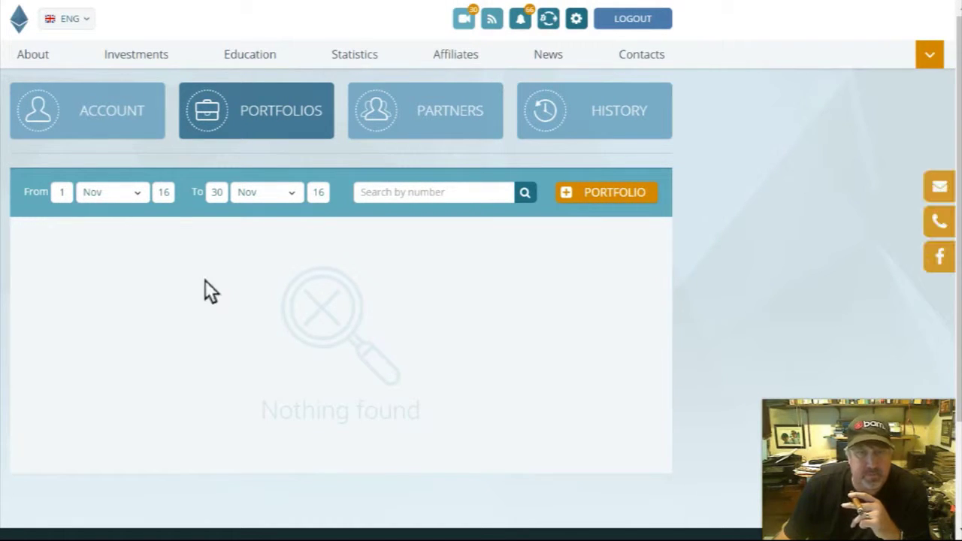
Step: Open the account's Withdraw Funds form with ETH chosen as the withdrawal currency
left_click(123, 125)
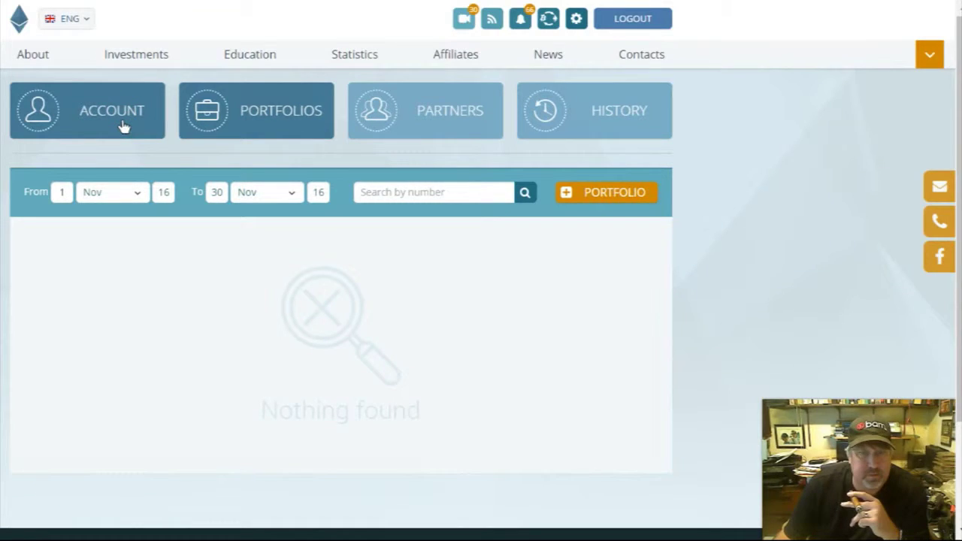
scroll(78, 319, "down", 1)
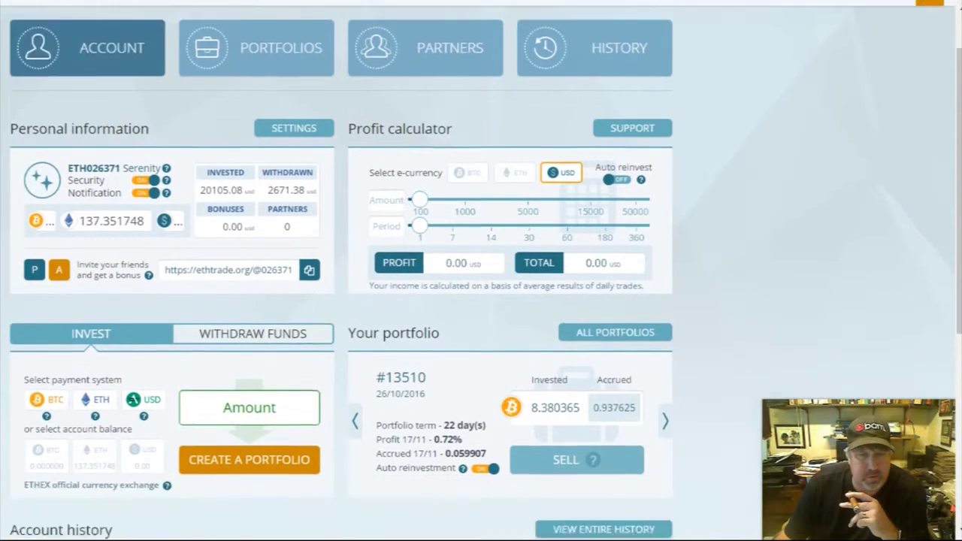
scroll(78, 318, "down", 2)
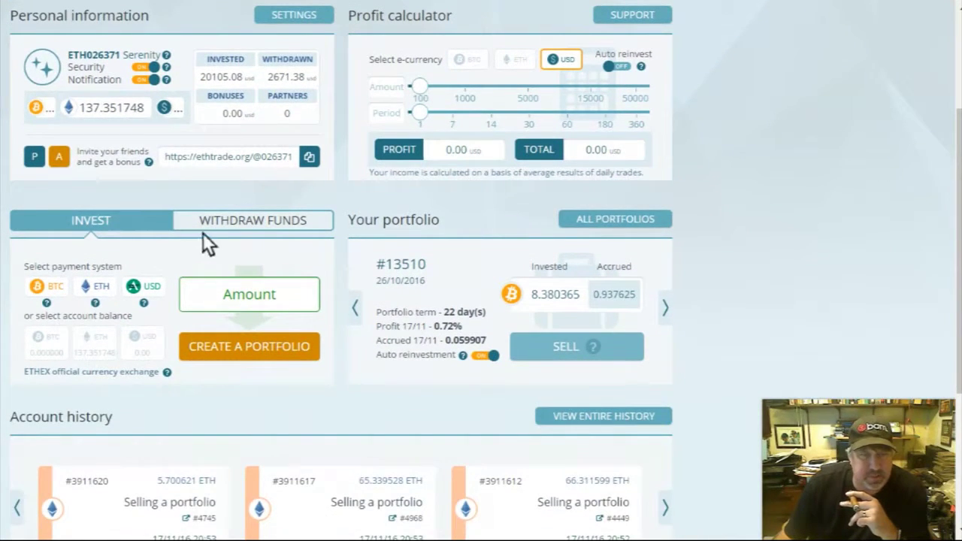
left_click(207, 226)
left_click(95, 289)
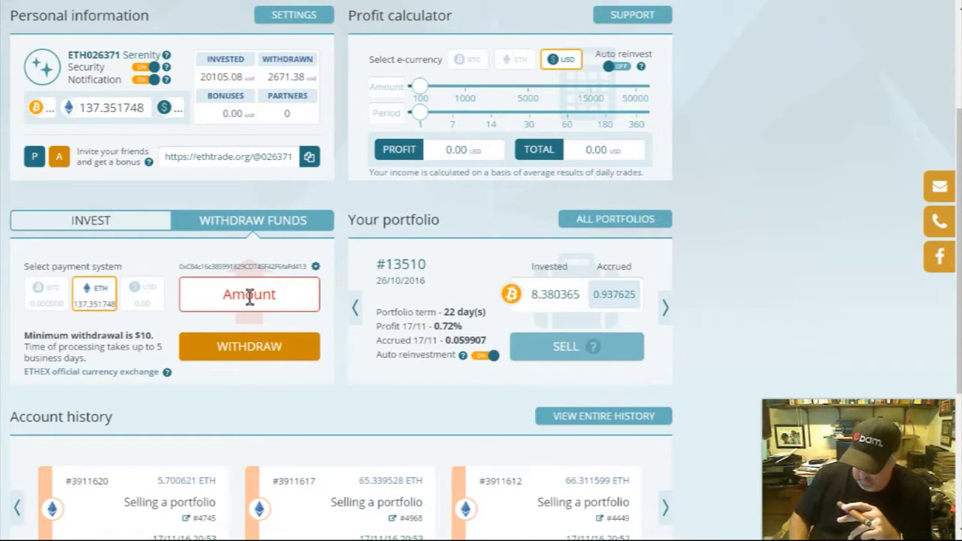
left_click(249, 295)
Step: Enter 137.351748 as the ETH withdrawal amount
type("137")
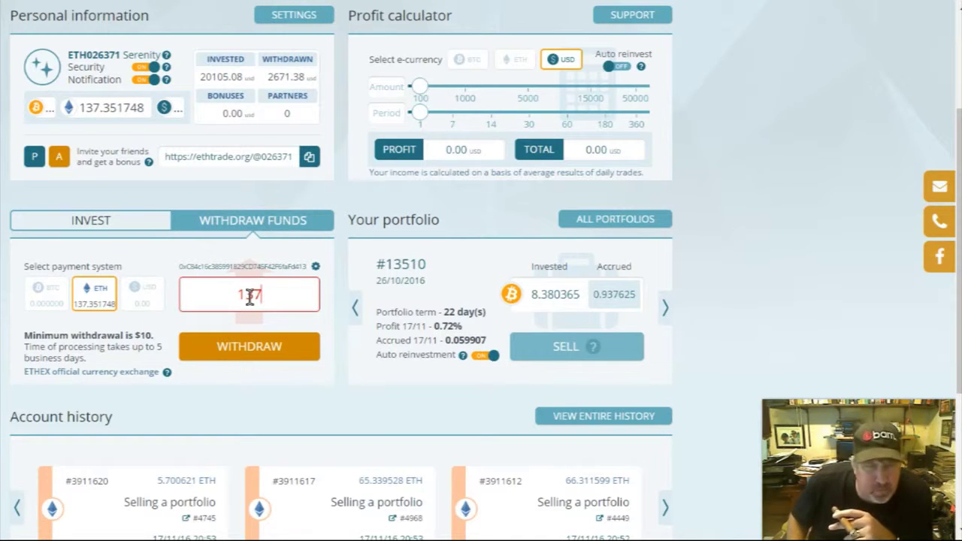
type(".")
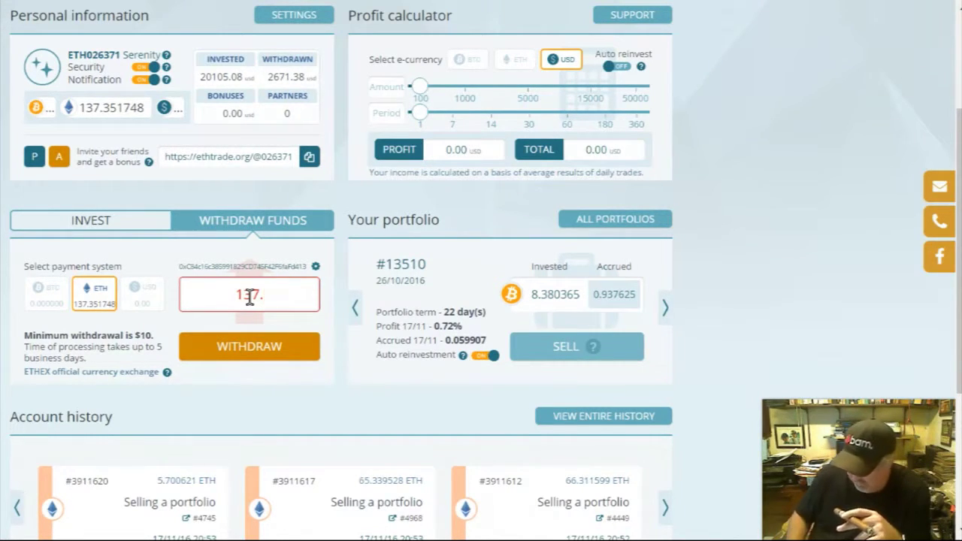
type("3517")
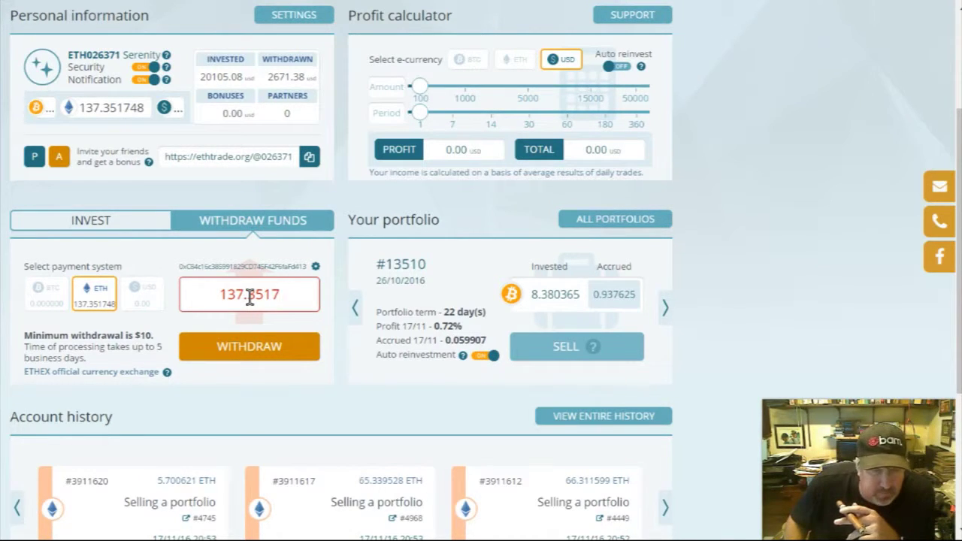
type("48")
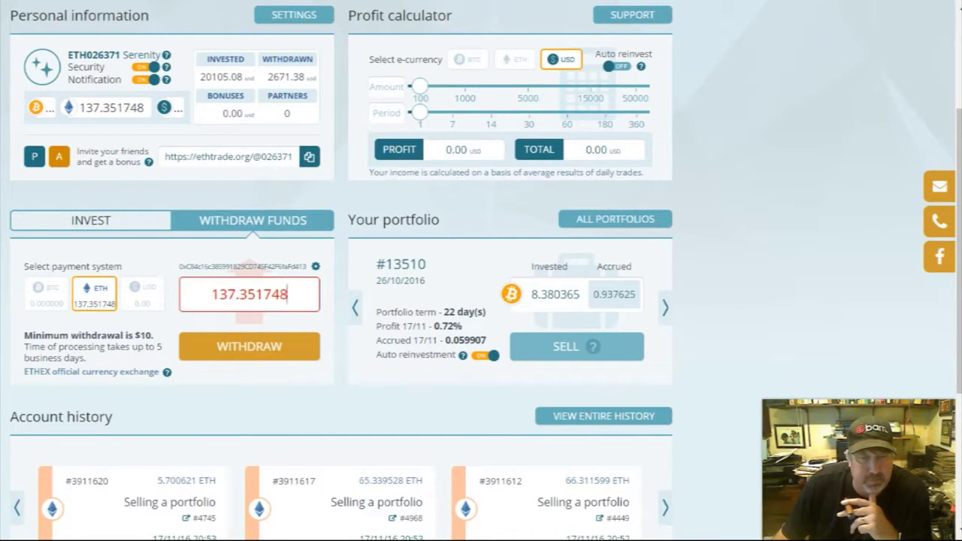
Step: Submit the 137.351748 ETH withdrawal and send the review 'Thanks for the great trading!'
left_click(254, 349)
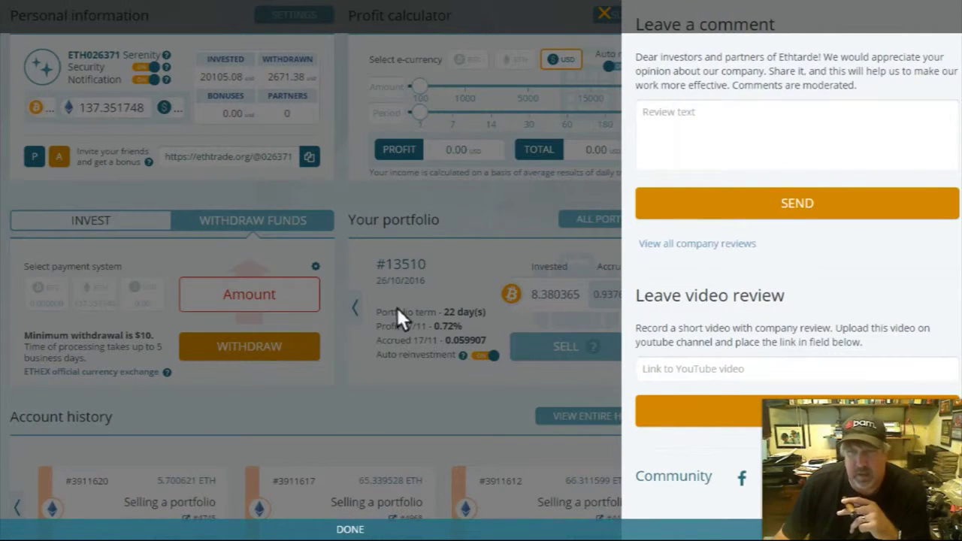
left_click(709, 123)
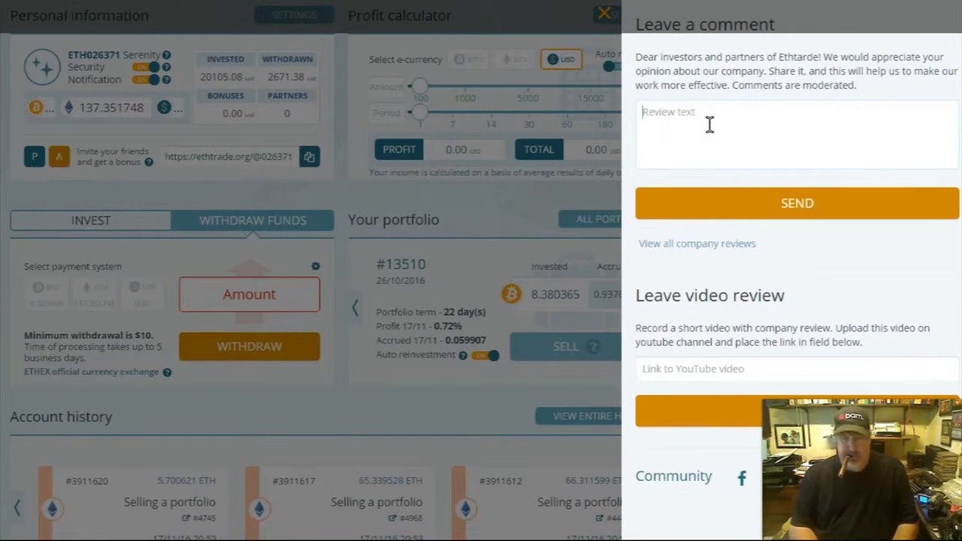
type("Thanks for th")
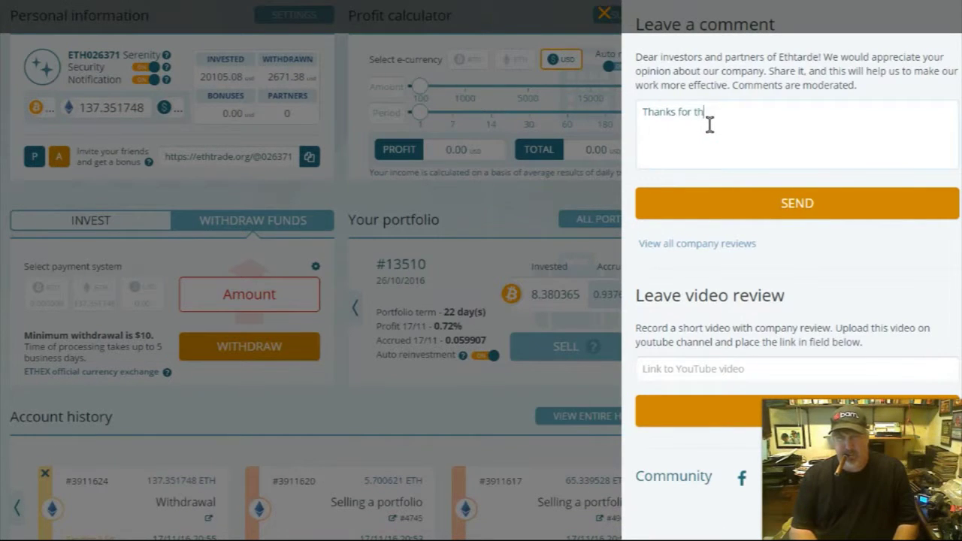
type("e great tr")
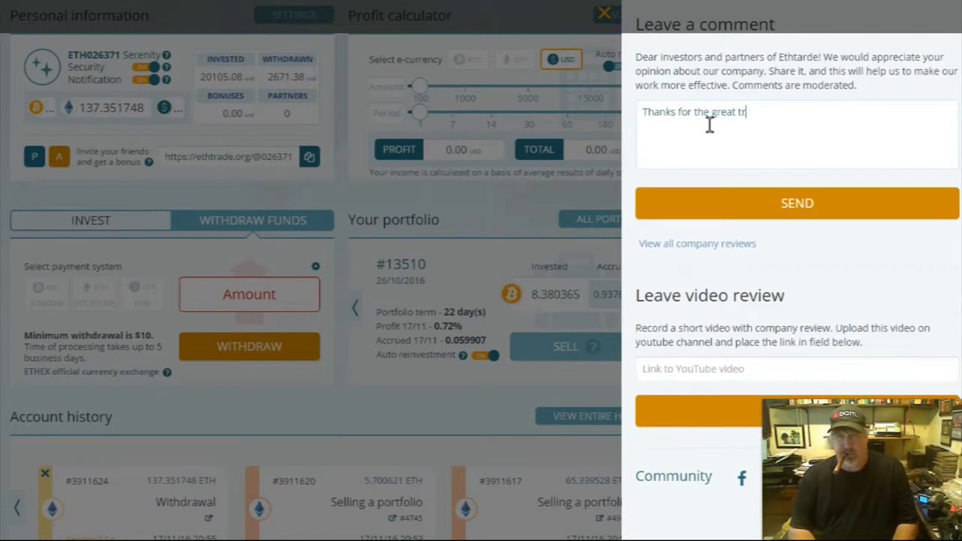
type("ading!")
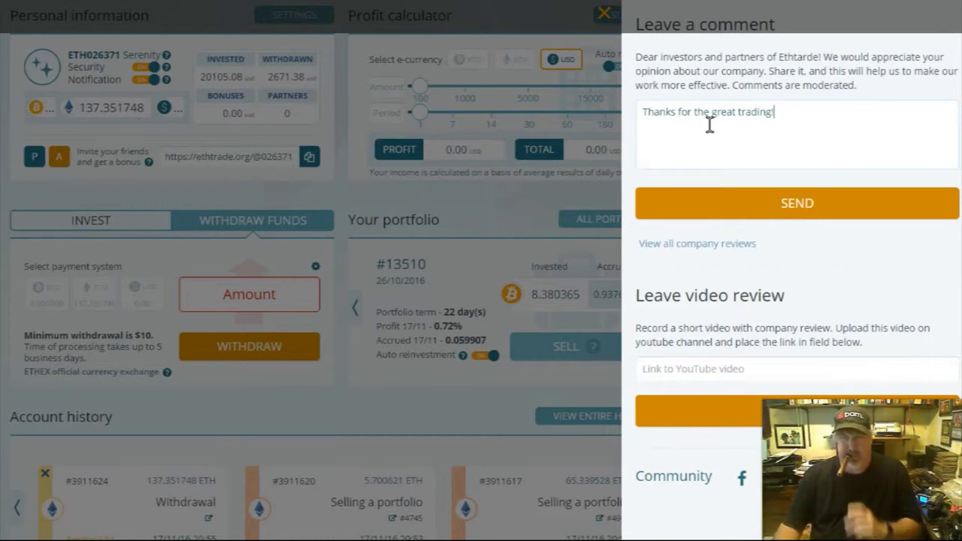
left_click(761, 198)
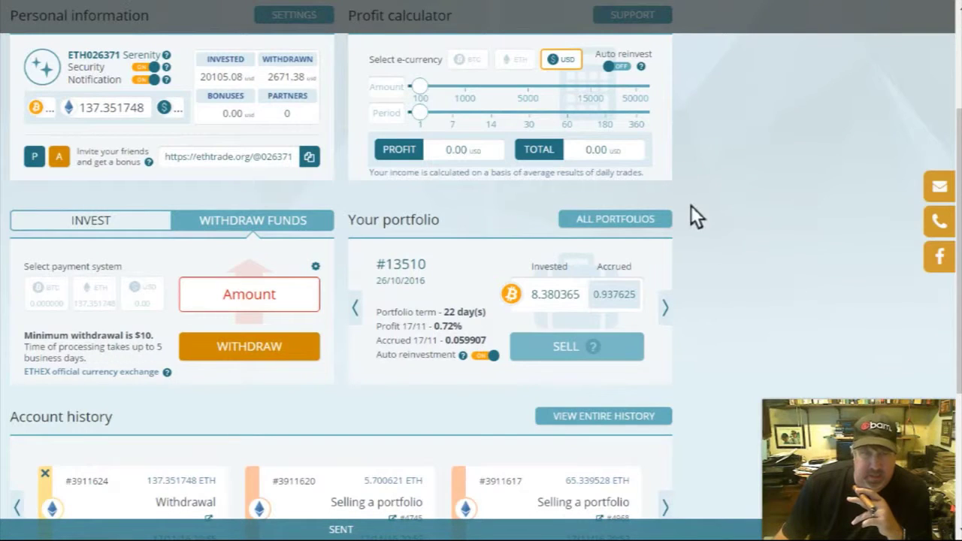